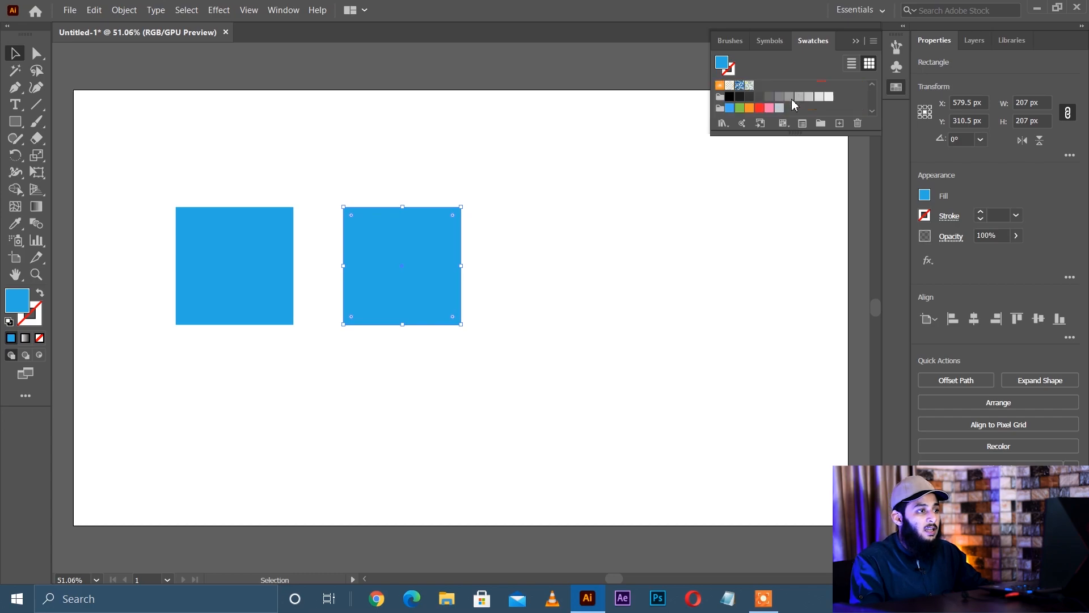
# - Fill the selected right-hand square with a dark gray swatch, deselect it and close the swatches
pyautogui.click(748, 99)
pyautogui.click(629, 250)
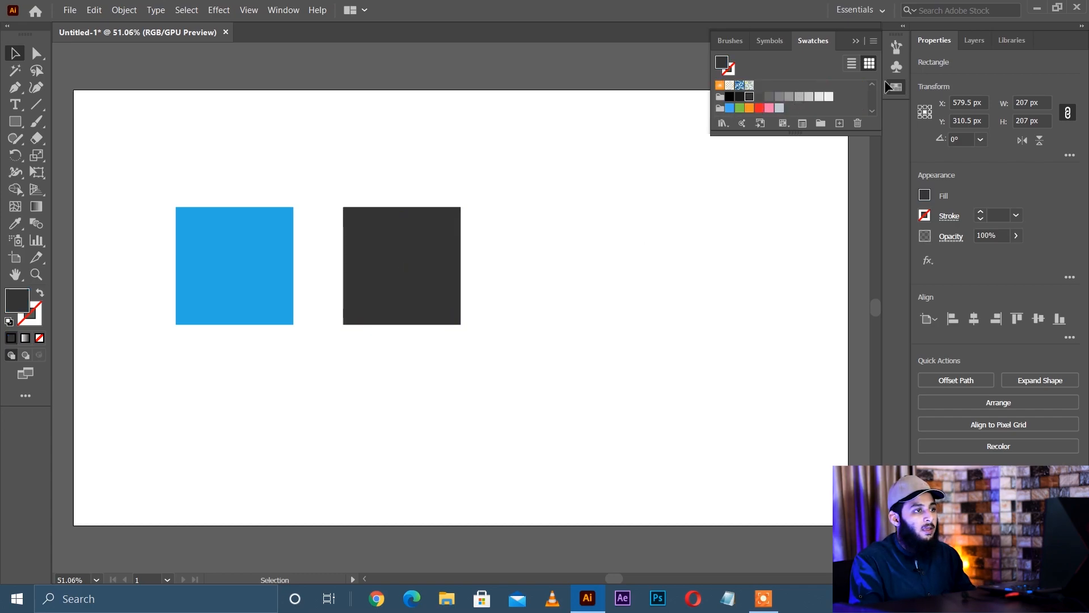
pyautogui.click(856, 41)
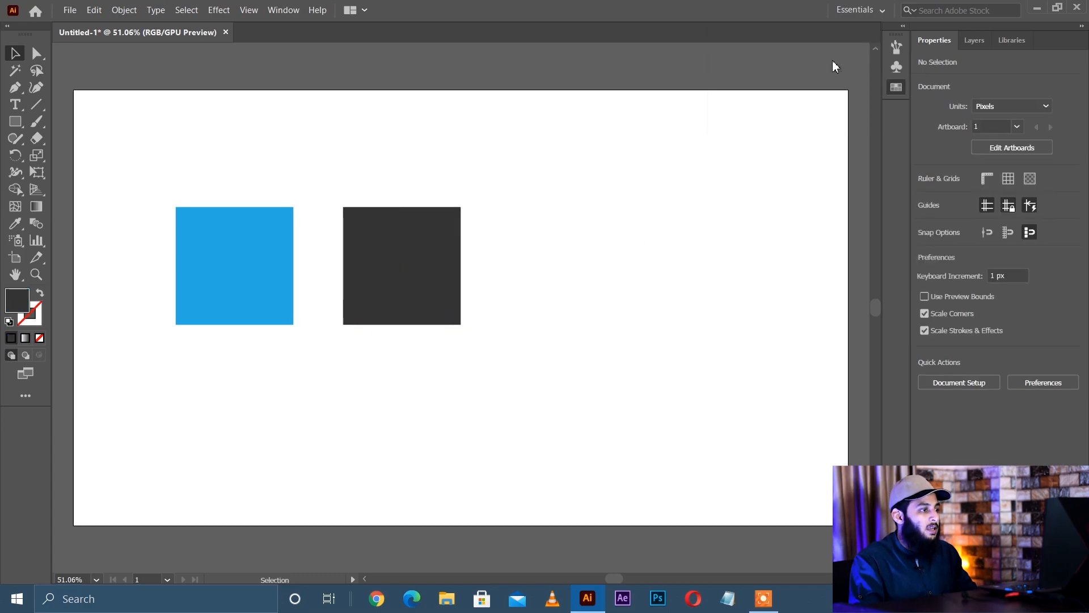
# - Move the dark square so it overlaps the blue square's right edge and group the two squares
pyautogui.click(232, 226)
pyautogui.click(438, 262)
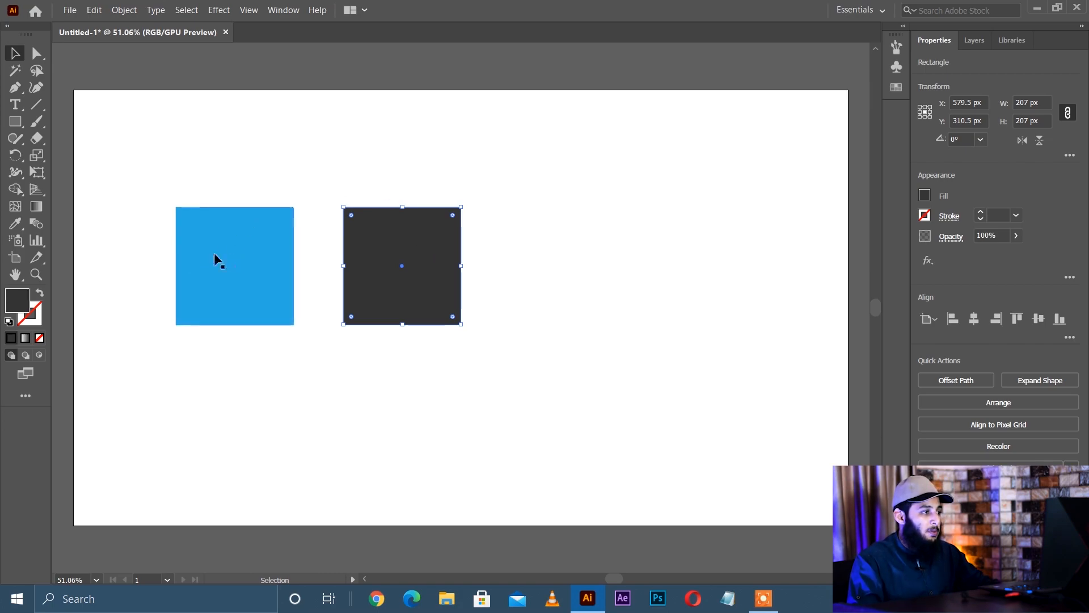
pyautogui.moveTo(389, 262); pyautogui.dragTo(316, 259)
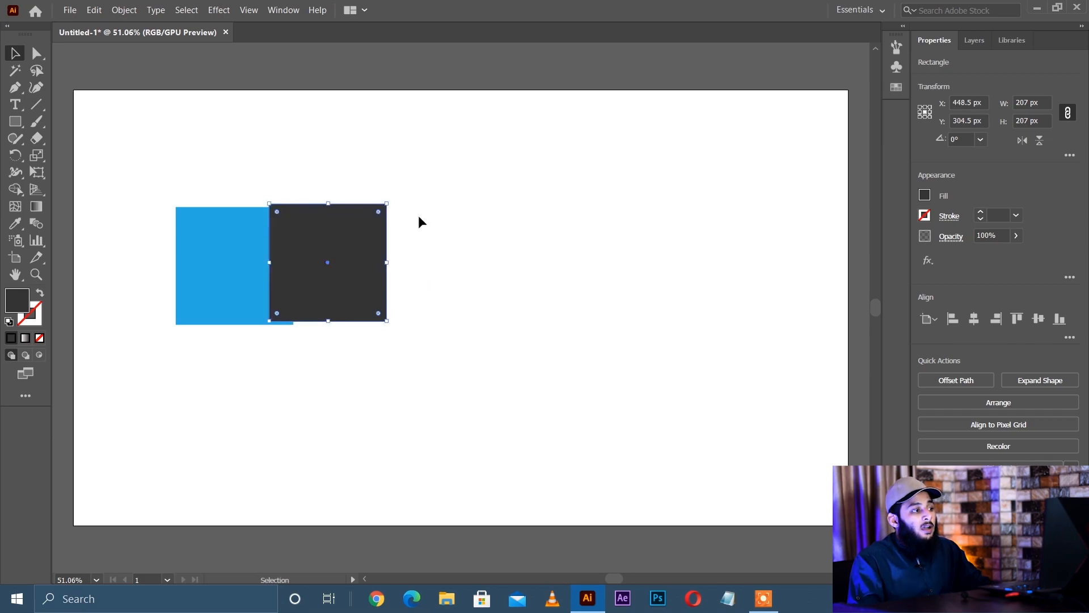
pyautogui.moveTo(165, 122); pyautogui.dragTo(426, 329)
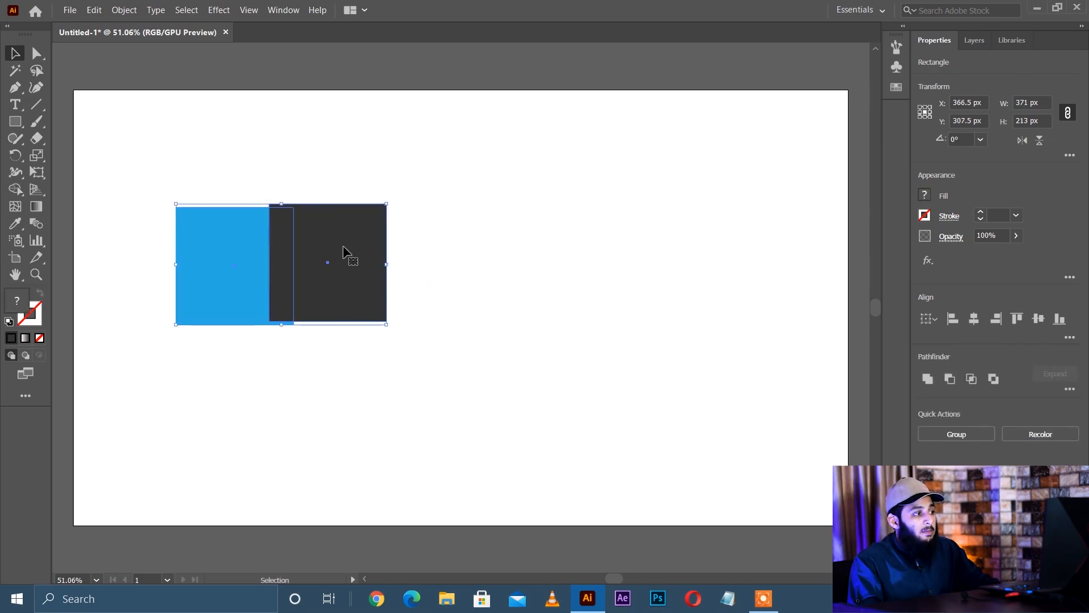
pyautogui.rightClick(282, 257)
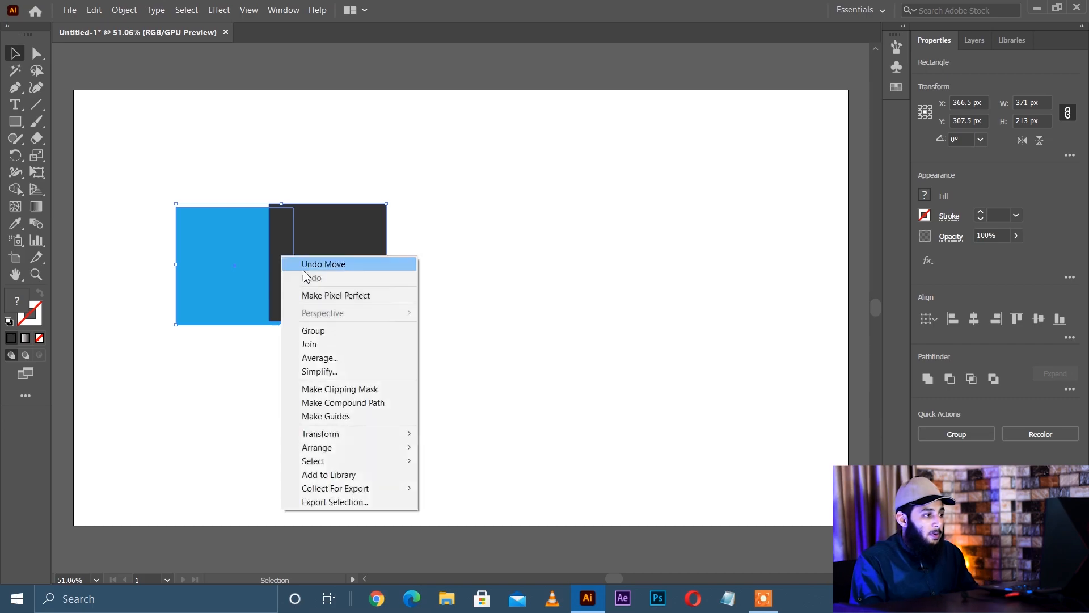
pyautogui.click(351, 334)
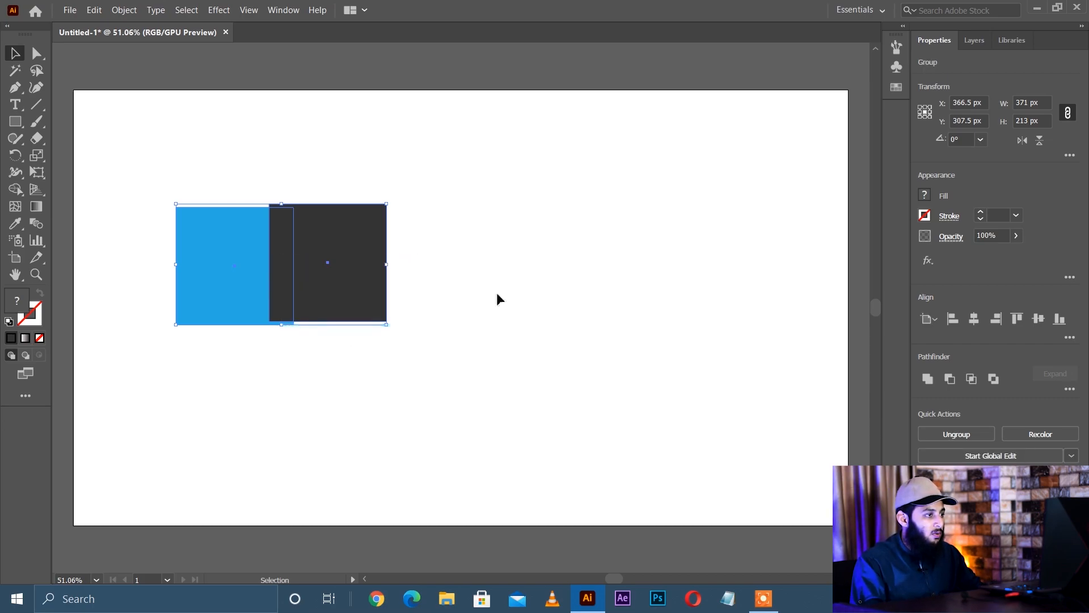
# - Move the grouped squares as one unit to about X 528 px, Y 339 px on the artboard
pyautogui.click(499, 296)
pyautogui.moveTo(384, 274); pyautogui.dragTo(677, 278)
pyautogui.moveTo(610, 258); pyautogui.dragTo(407, 270)
pyautogui.click(616, 292)
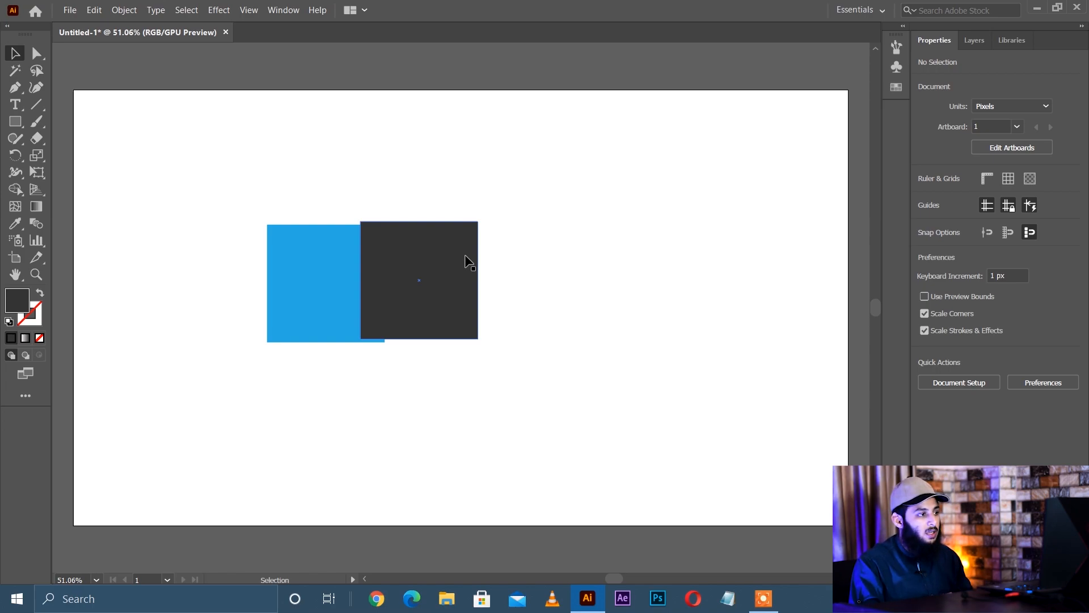
# - Ungroup the two squares and move the dark square to the right, leaving a gap beside the blue one
pyautogui.click(417, 259)
pyautogui.rightClick(417, 259)
pyautogui.click(469, 356)
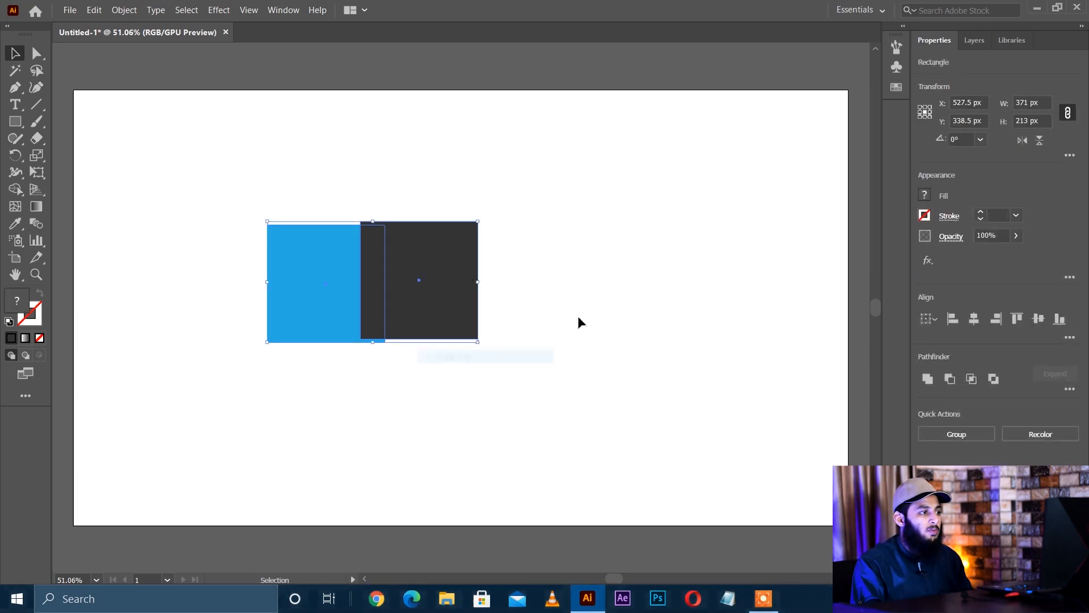
pyautogui.moveTo(471, 303); pyautogui.dragTo(593, 309)
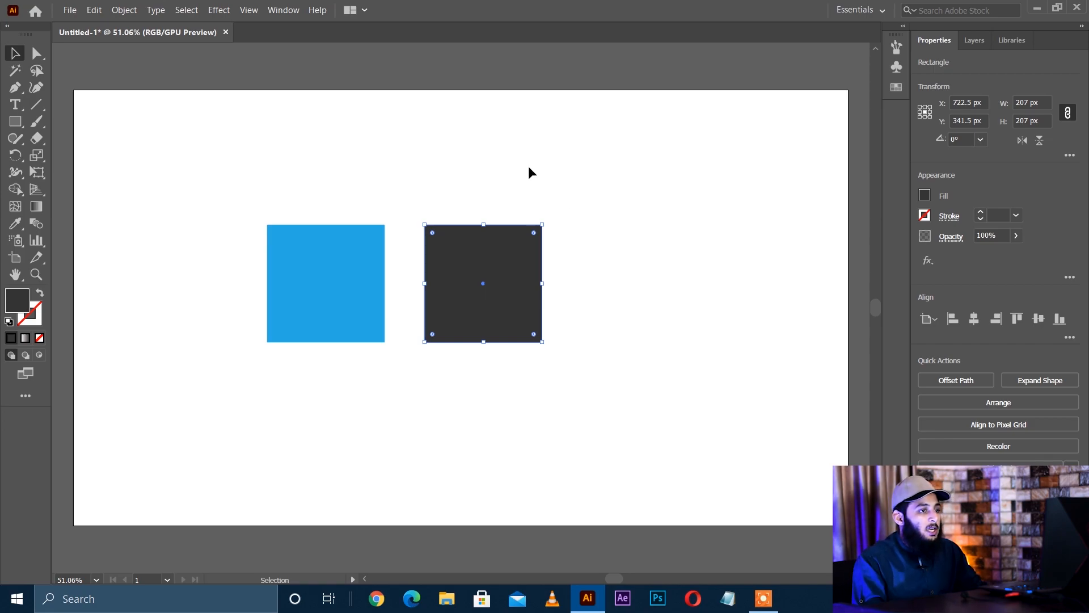
# - Overlap the dark square on the blue square's right edge and unite both into one shape with Pathfinder
pyautogui.moveTo(491, 281); pyautogui.dragTo(505, 331)
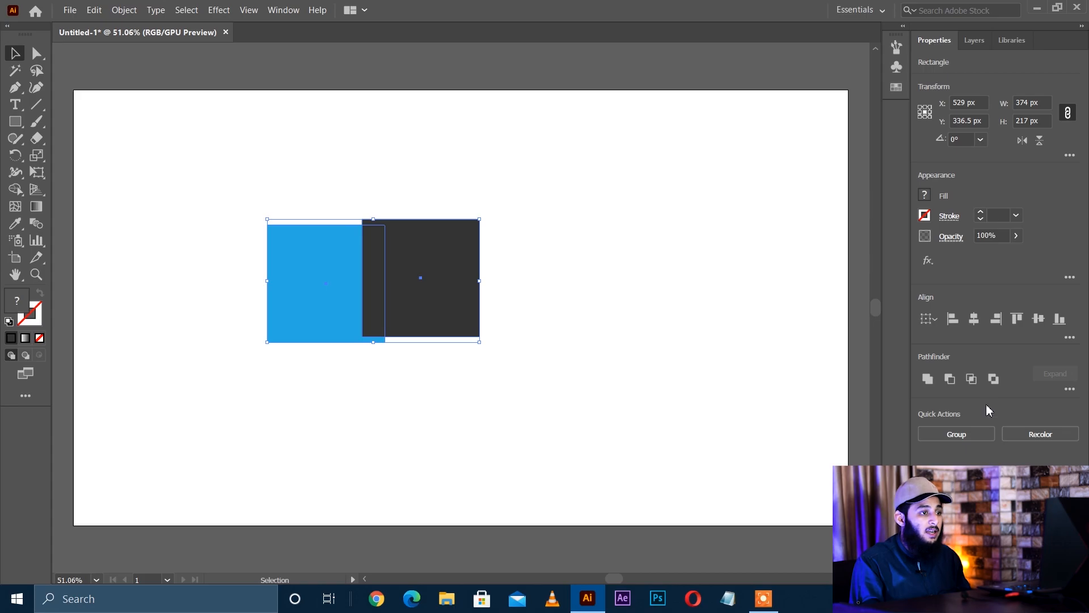
pyautogui.click(281, 10)
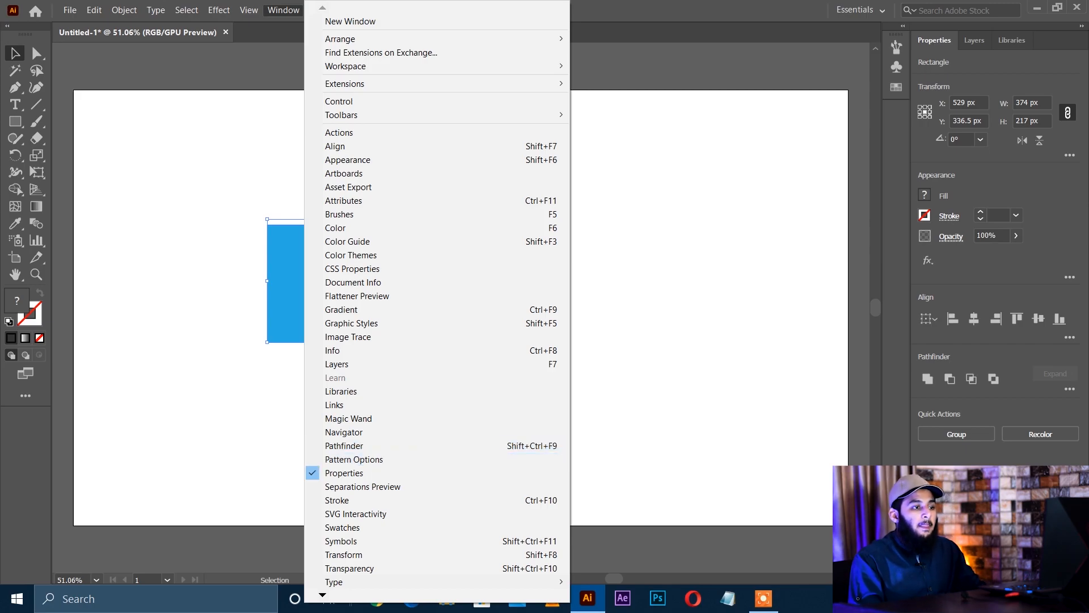
pyautogui.click(419, 448)
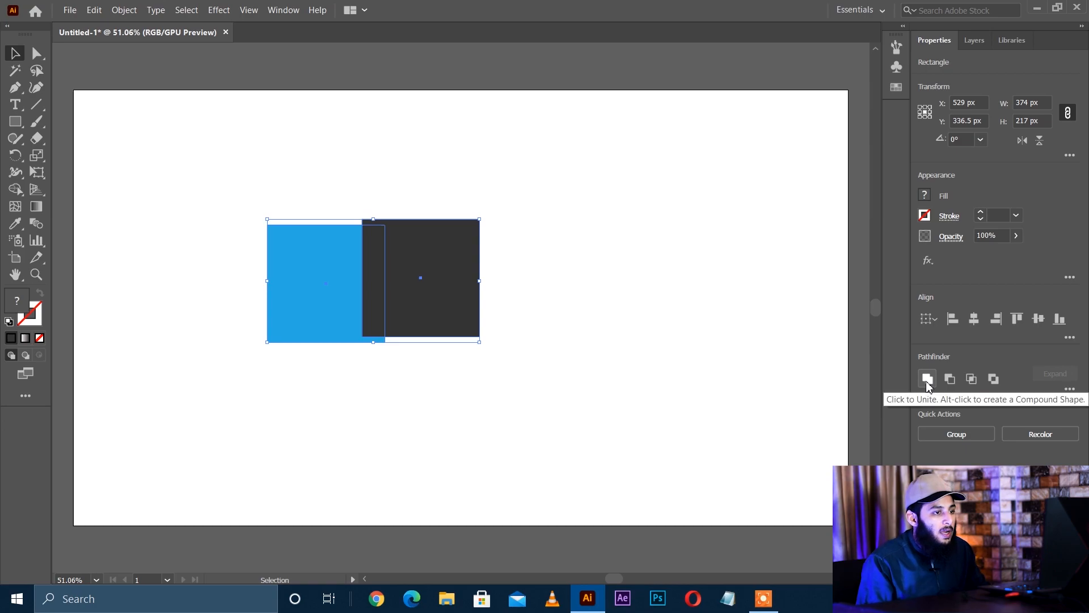
pyautogui.click(928, 379)
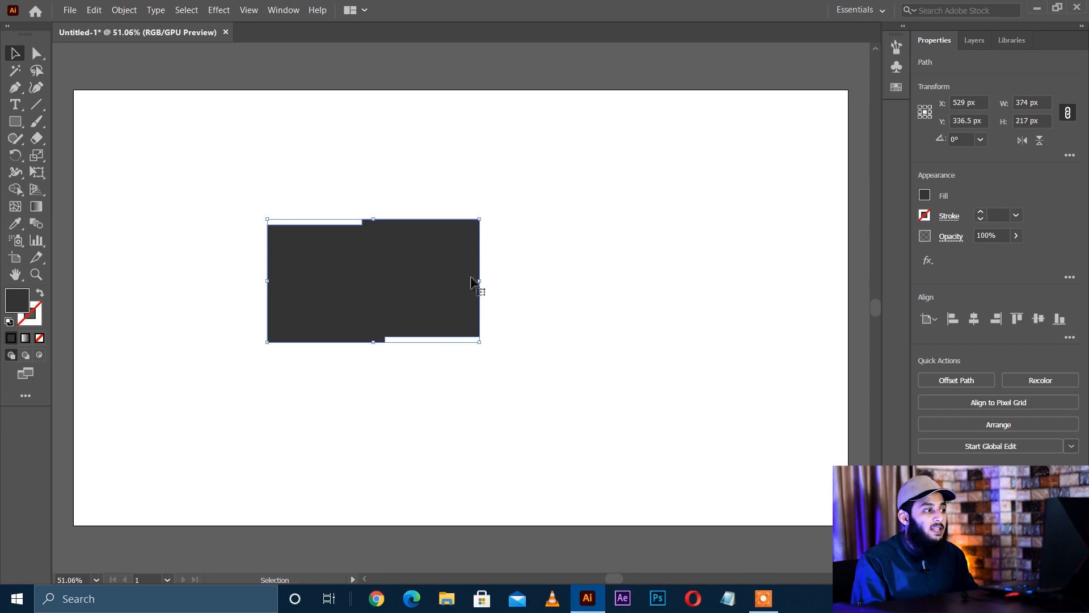
pyautogui.click(638, 303)
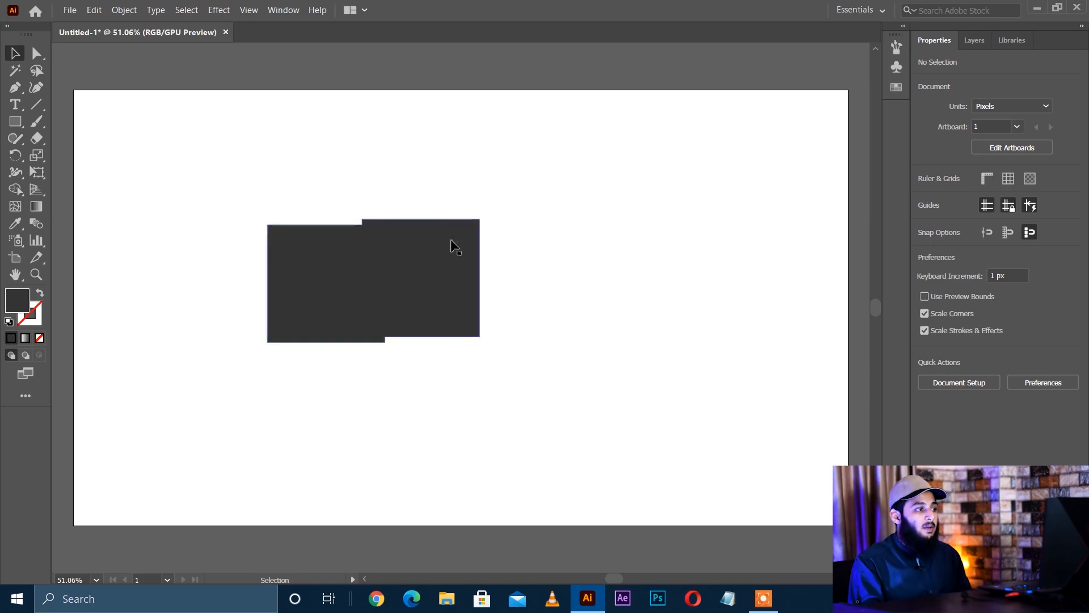
# - Move the shape united from the two squares around the artboard as a single object
pyautogui.click(426, 242)
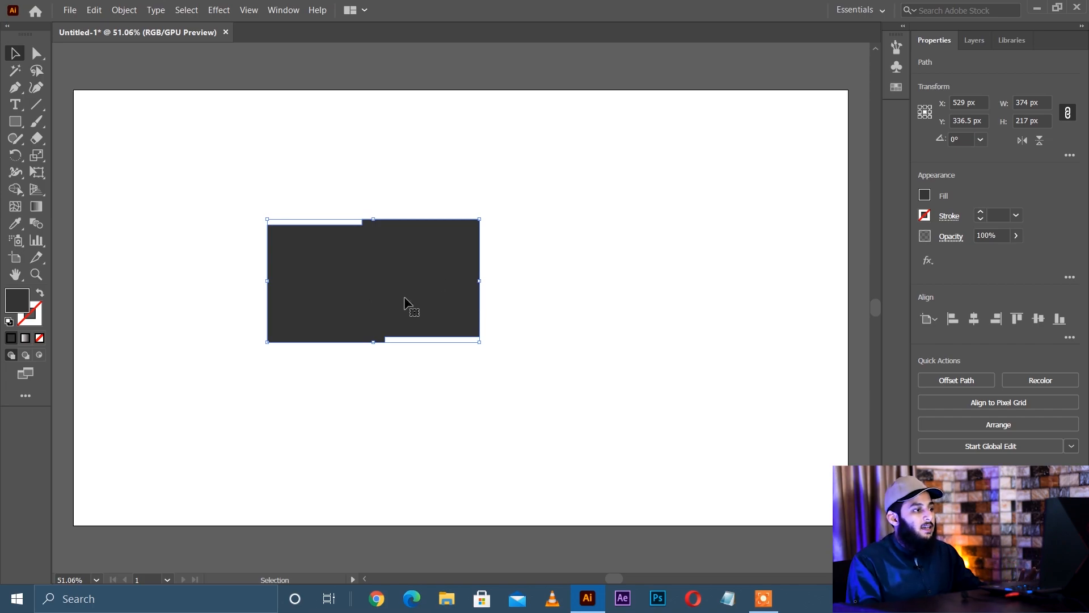
pyautogui.click(586, 347)
pyautogui.moveTo(418, 294); pyautogui.dragTo(461, 311)
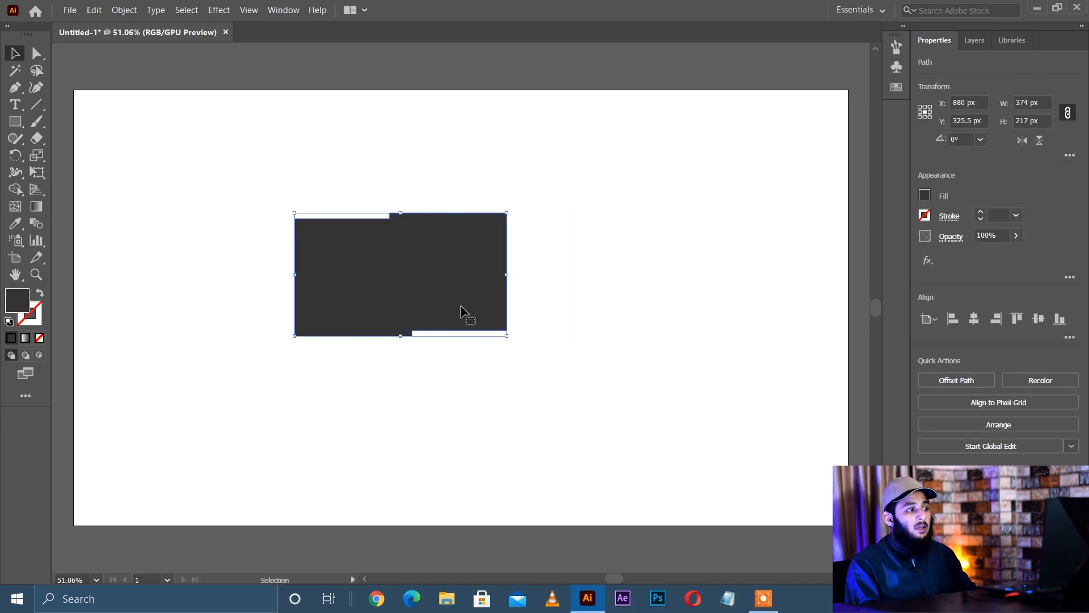
pyautogui.click(605, 364)
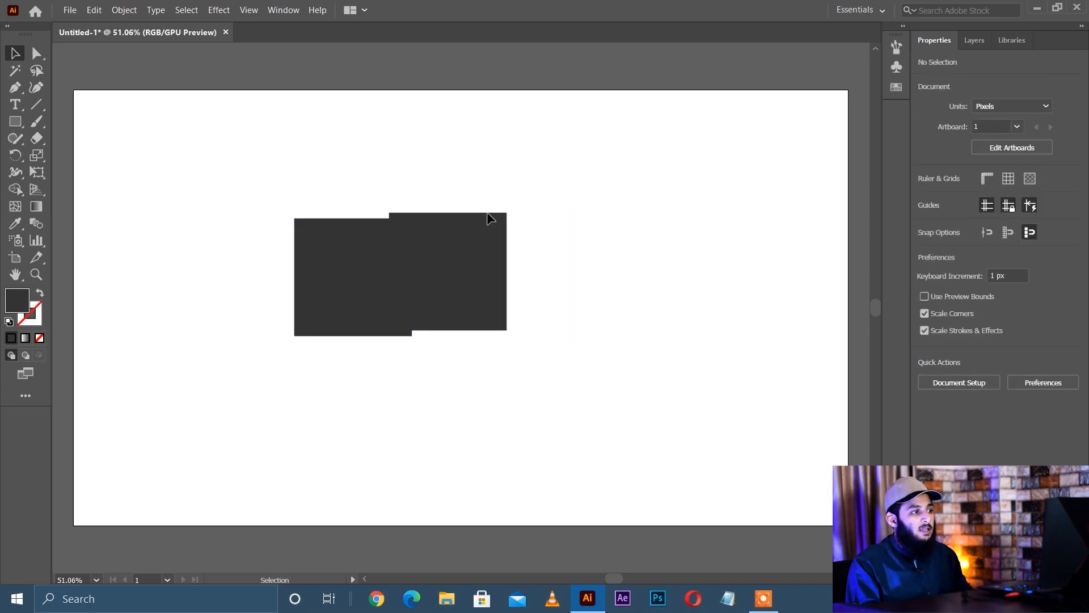
# - Undo the moves and the Unite operation until the blue and dark squares are separate and apart again
pyautogui.hotkey('ctrl', 'z')
pyautogui.hotkey('ctrl', 'z')
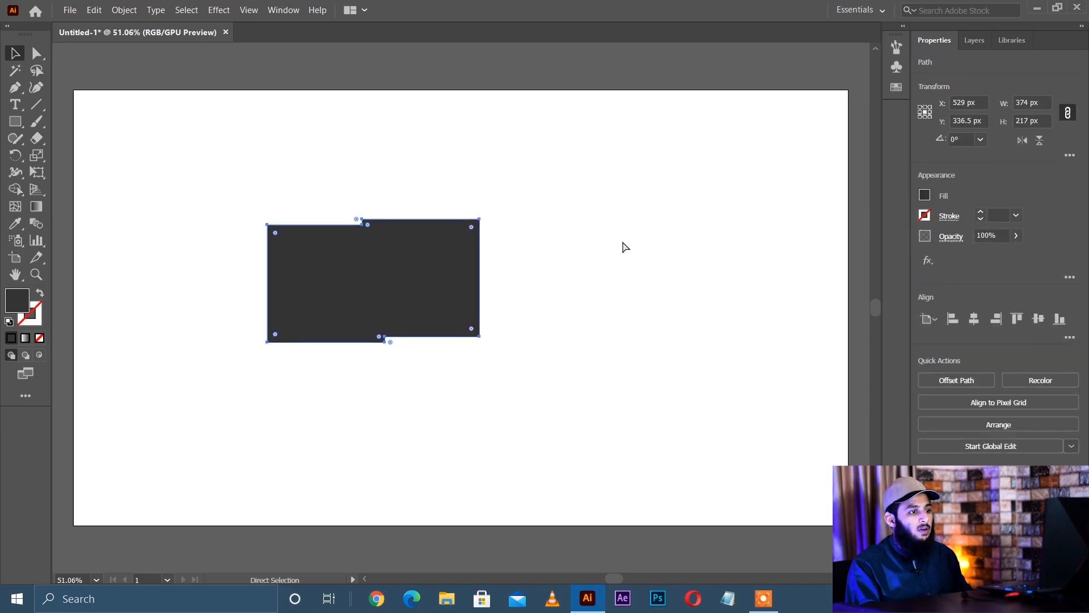
pyautogui.hotkey('ctrl', 'z')
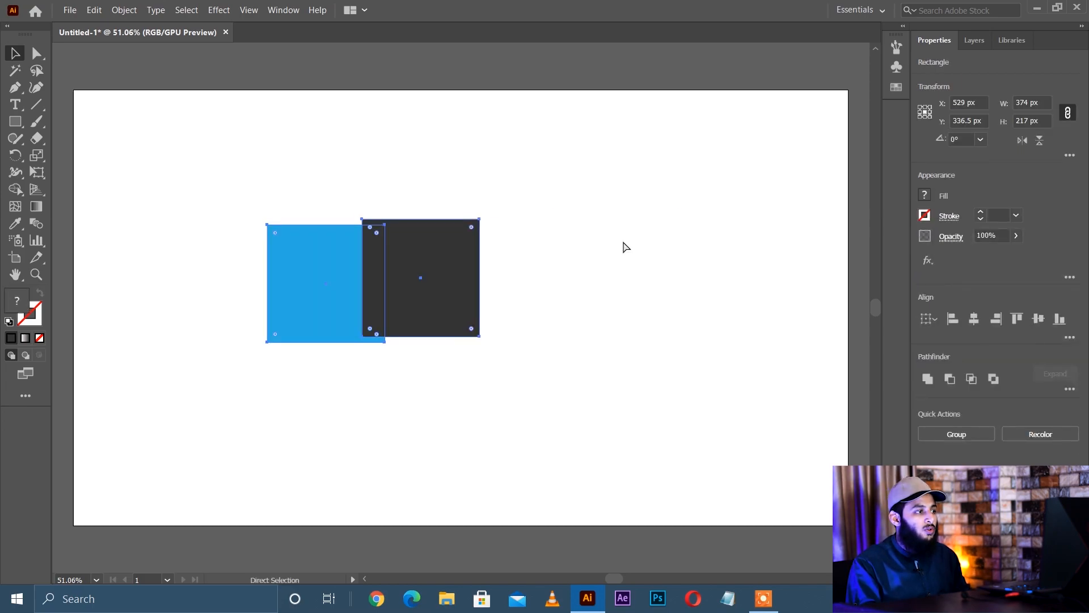
pyautogui.hotkey('ctrl', 'z')
pyautogui.click(578, 258)
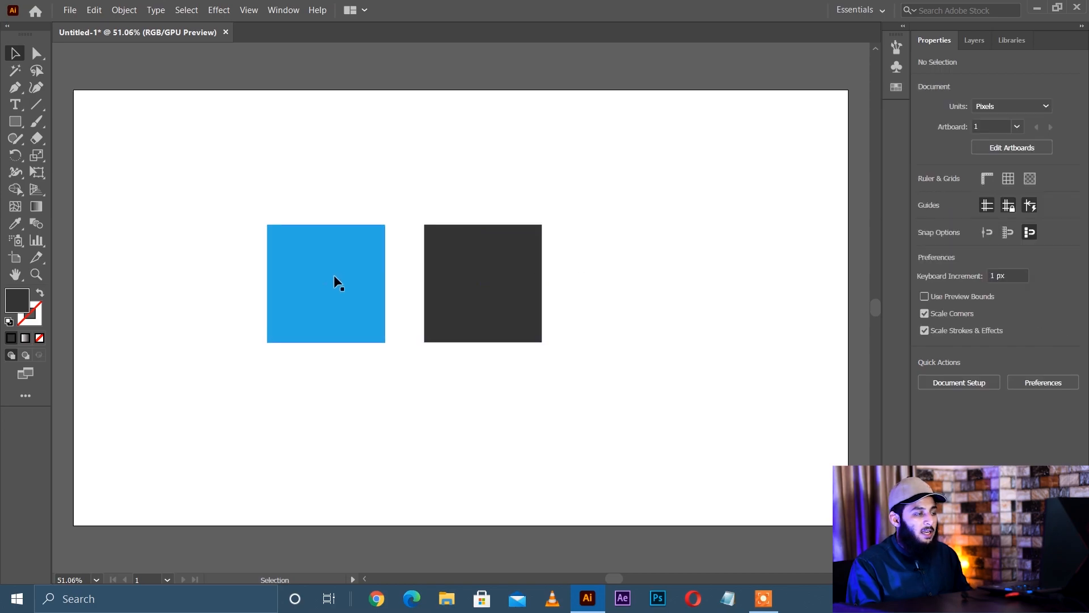
# - Duplicate the blue square and the dark square, arranging all four as an overlapping two-by-two checkerboard
pyautogui.moveTo(336, 277); pyautogui.dragTo(429, 380)
pyautogui.moveTo(489, 287); pyautogui.dragTo(334, 390)
pyautogui.click(543, 358)
# - Group the four overlapping squares and move the group to the right on the artboard
pyautogui.moveTo(199, 209); pyautogui.dragTo(608, 465)
pyautogui.rightClick(399, 301)
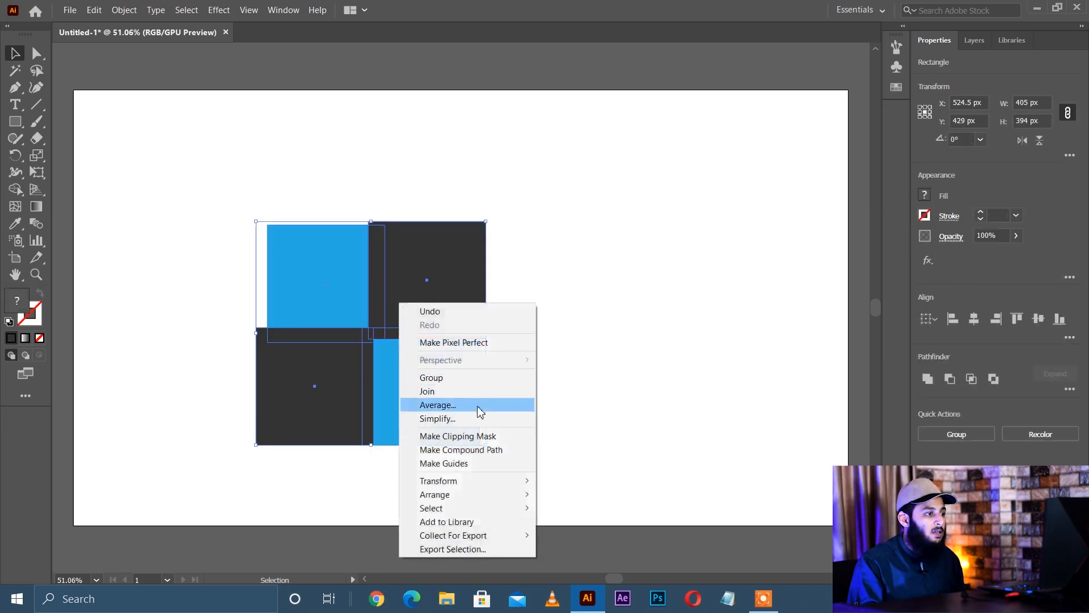
pyautogui.click(489, 378)
pyautogui.moveTo(382, 284); pyautogui.dragTo(493, 295)
# - Undo the last move of the four-square group and ungroup the squares
pyautogui.hotkey('ctrl', 'z')
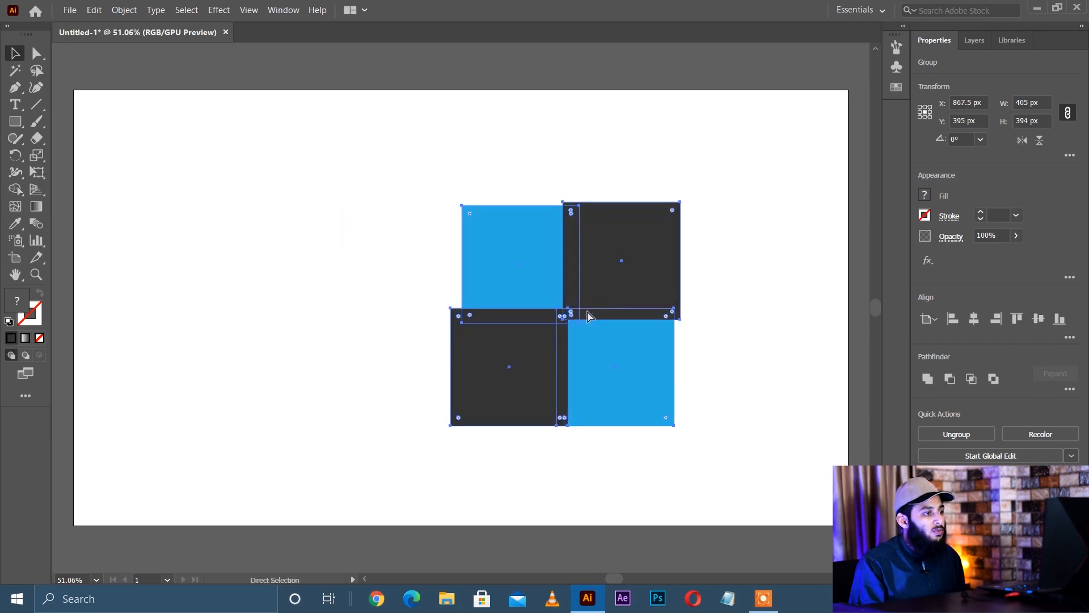
pyautogui.hotkey('ctrl', 'z')
pyautogui.rightClick(432, 292)
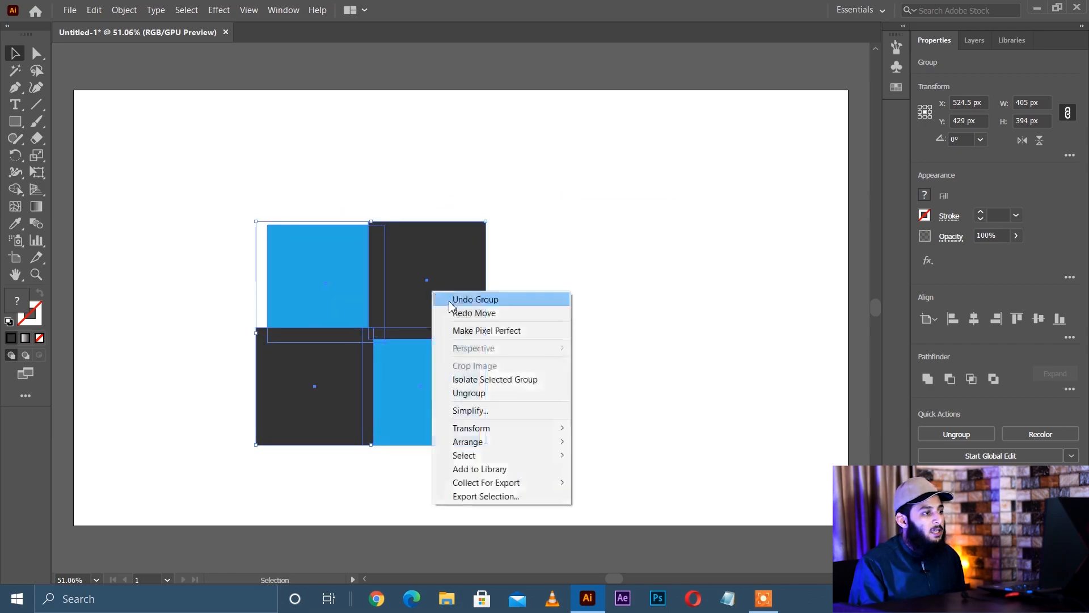
pyautogui.click(505, 400)
pyautogui.click(604, 359)
# - Select all four overlapping squares and unite them into a single shape with Pathfinder
pyautogui.moveTo(201, 181); pyautogui.dragTo(503, 404)
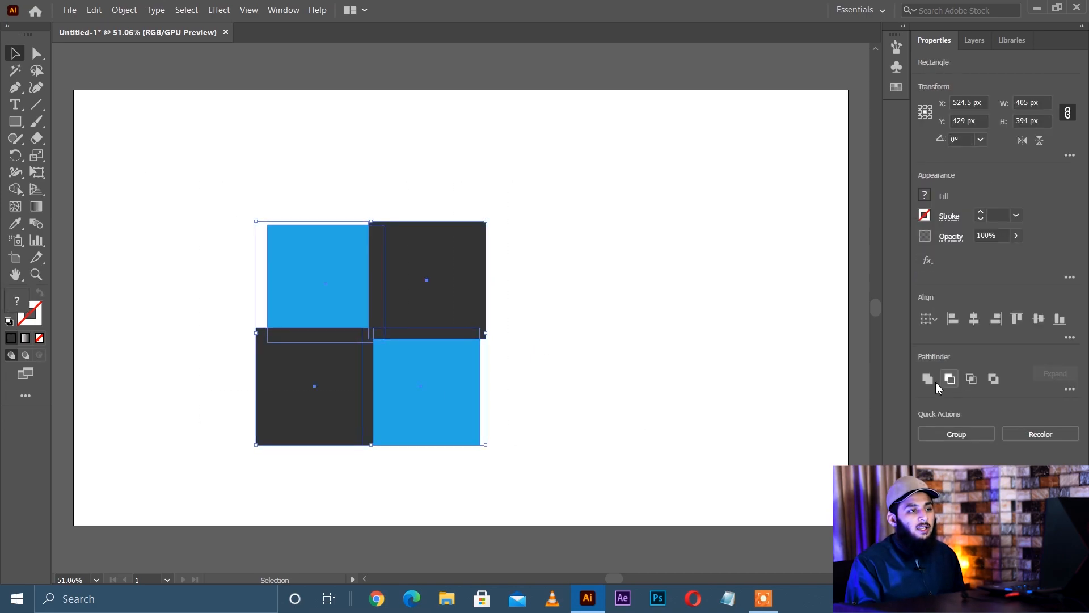
pyautogui.click(928, 379)
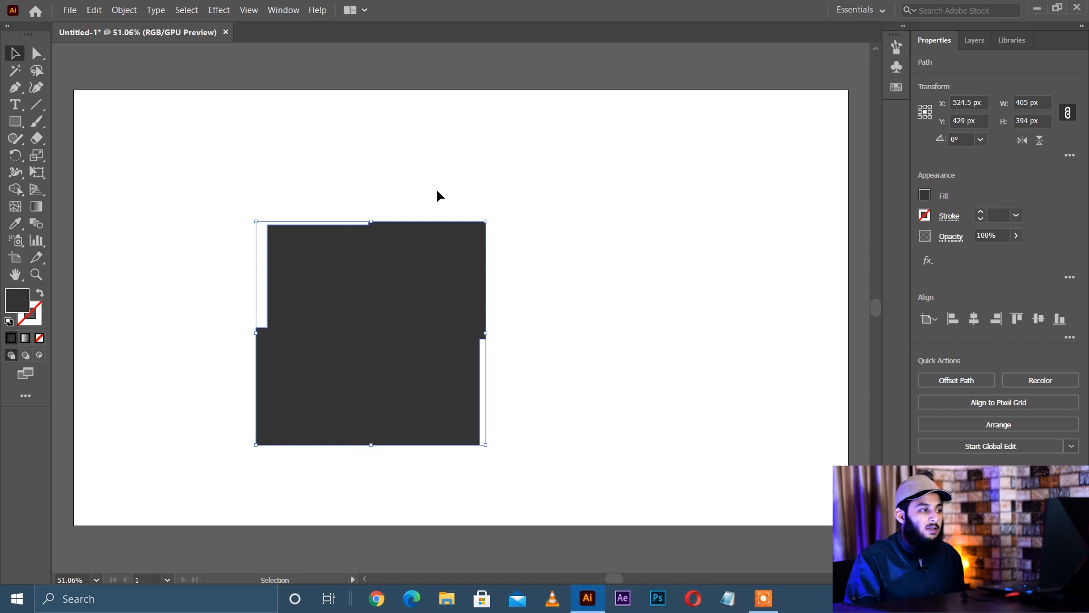
pyautogui.click(722, 346)
# - Move the united four-square shape to about X 1026 px, Y 328 px and show its context commands
pyautogui.moveTo(467, 304); pyautogui.dragTo(750, 246)
pyautogui.rightClick(673, 223)
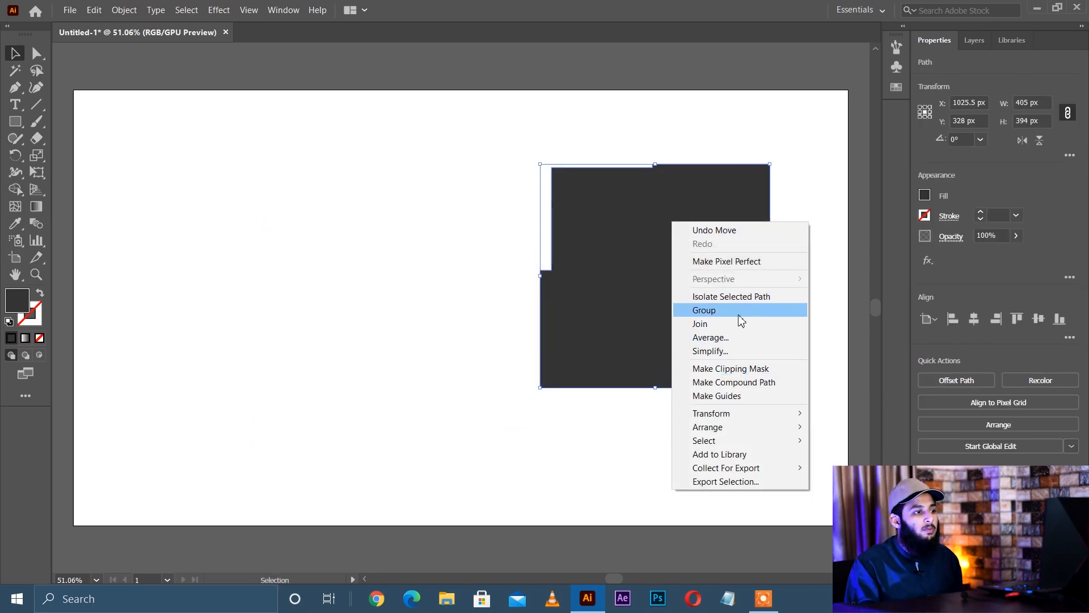